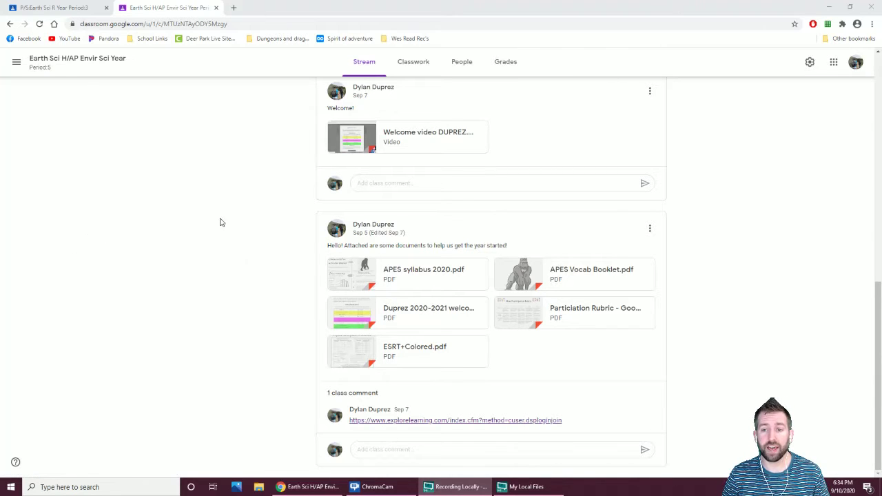
# Open APES Vocab Booklet.pdf from the class stream and examine its cover, chapter contents and blank vocab template pages through page 7.
pyautogui.click(586, 276)
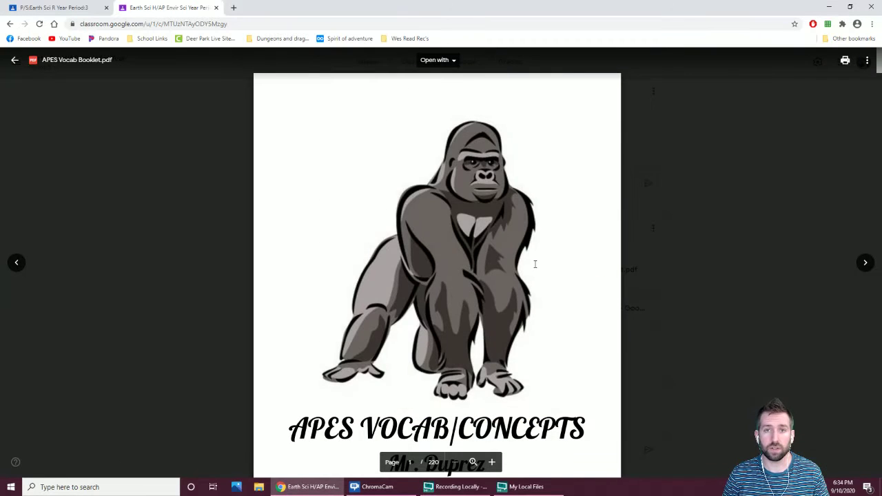
pyautogui.scroll(-6, 535, 264)
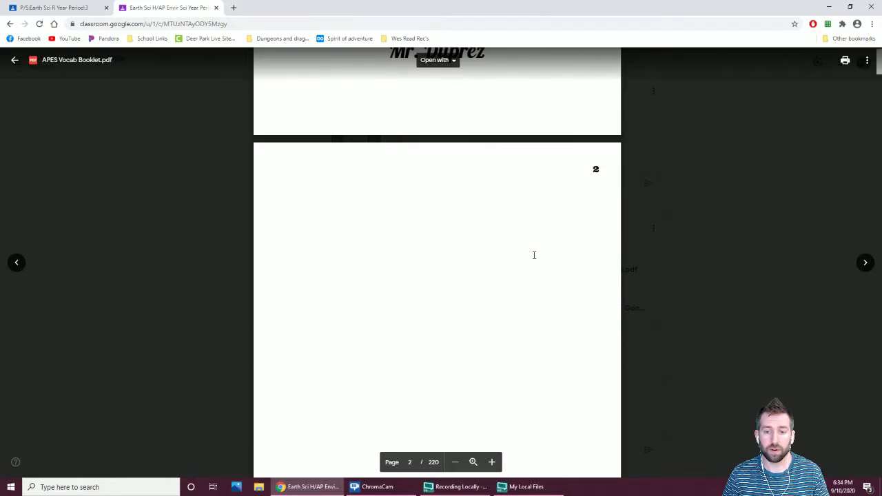
pyautogui.scroll(-10, 535, 254)
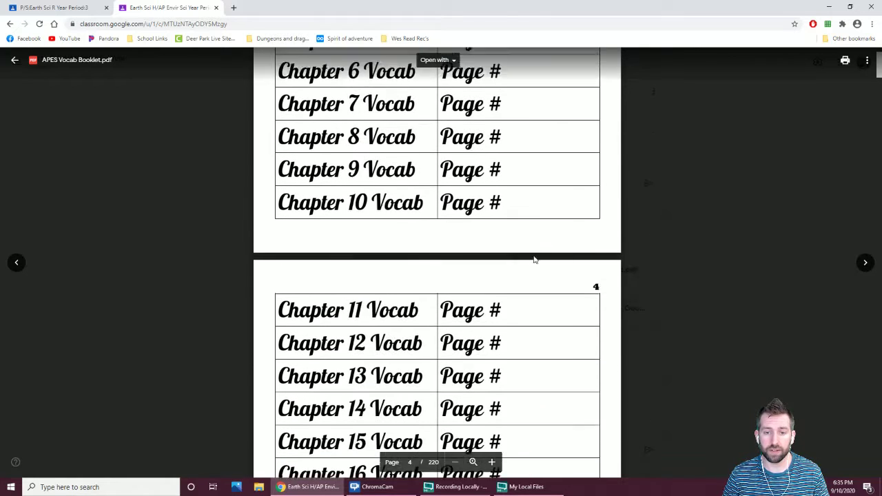
pyautogui.scroll(-8, 534, 256)
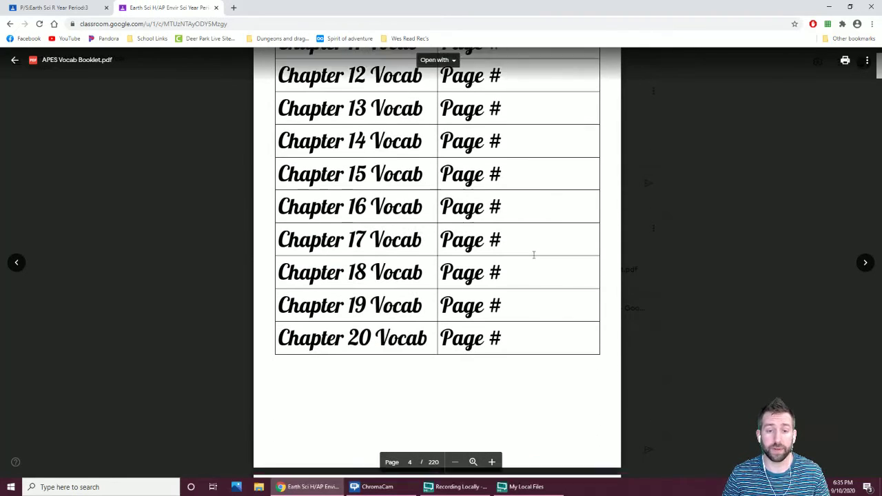
pyautogui.scroll(-3, 534, 258)
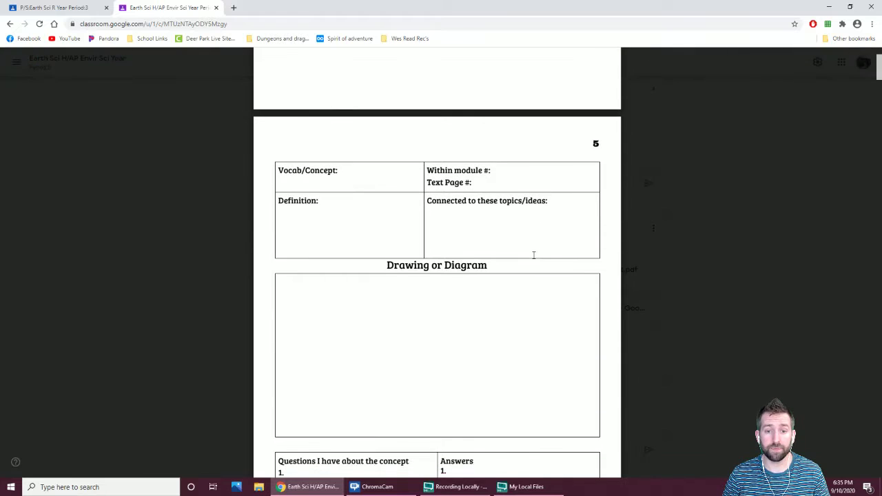
pyautogui.scroll(-1, 509, 282)
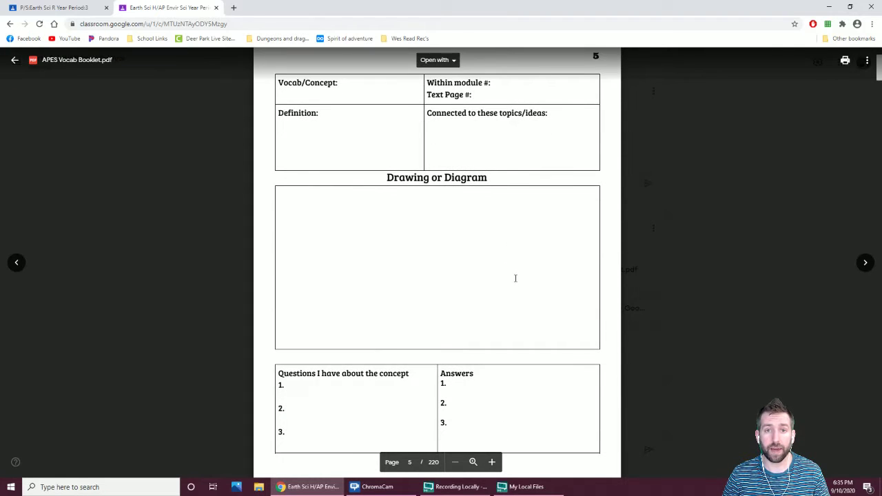
pyautogui.scroll(-7, 515, 278)
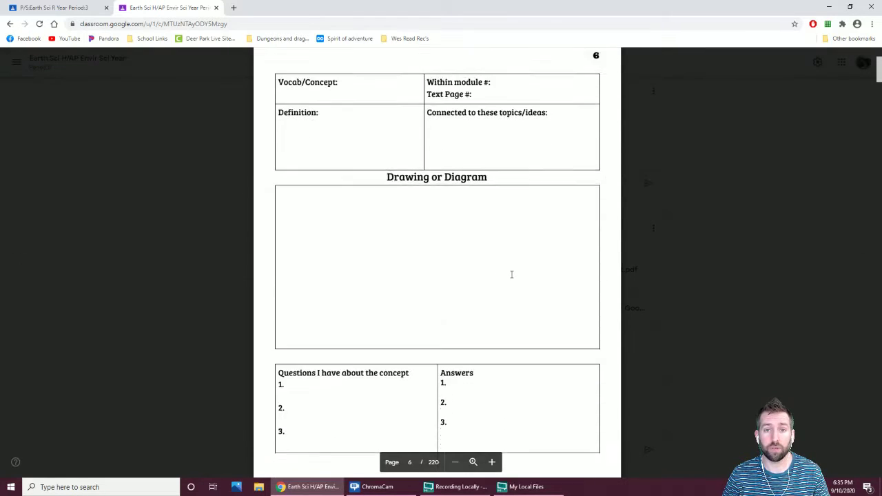
pyautogui.scroll(-7, 512, 274)
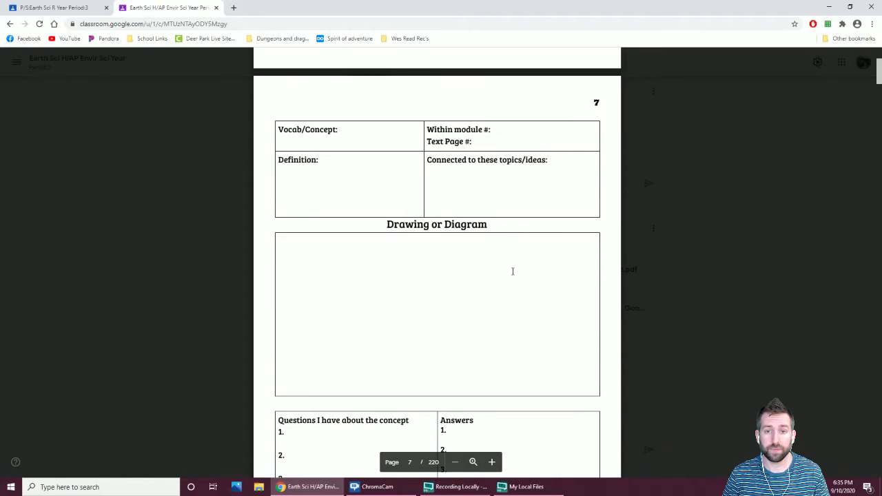
pyautogui.scroll(3, 513, 271)
# Open the EARTH_ SEMESTER 1 Vocab Workbook PDF from the P/S:Earth Sci R Year class stream and view its first vocab template page.
pyautogui.click(71, 8)
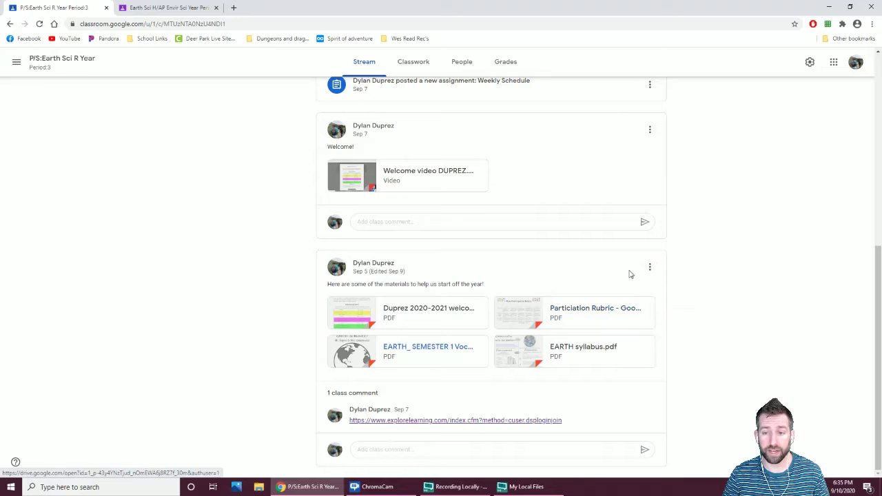
pyautogui.click(416, 348)
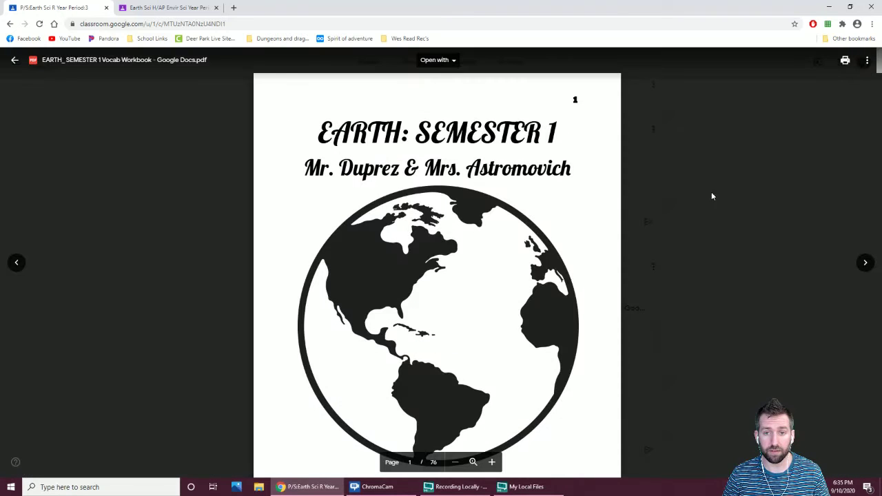
pyautogui.scroll(-10, 576, 309)
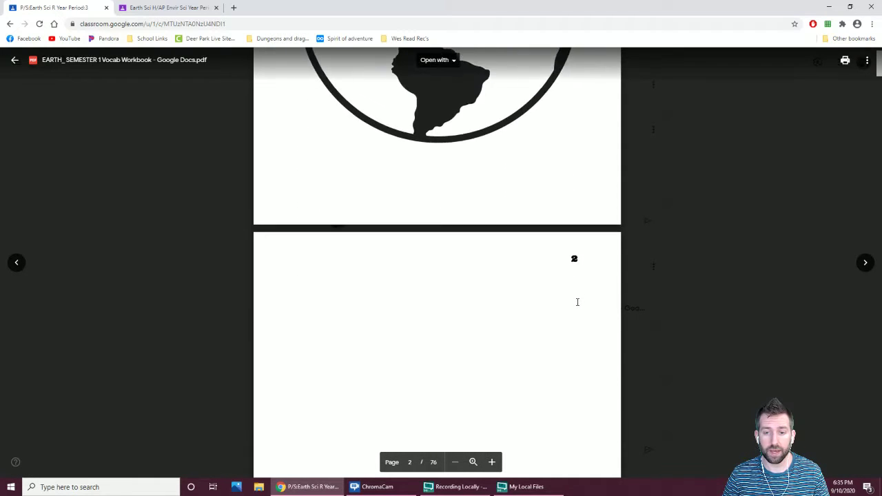
pyautogui.scroll(-1, 575, 290)
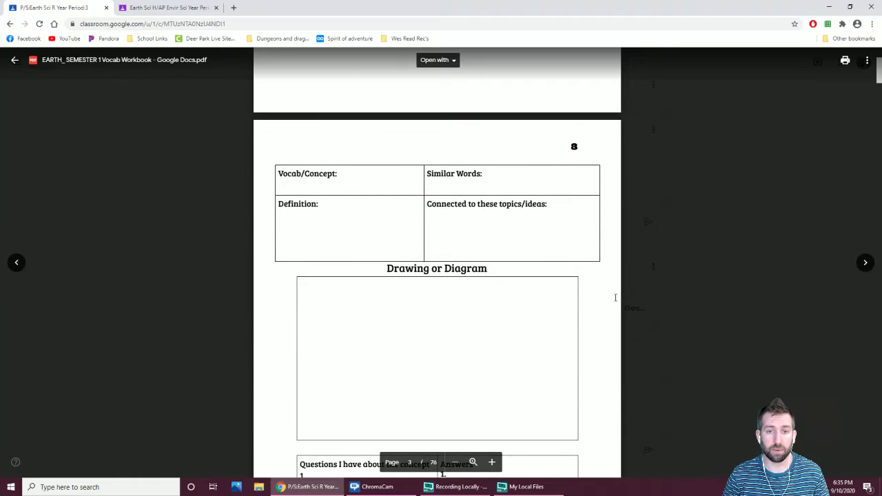
pyautogui.scroll(-1, 614, 297)
pyautogui.scroll(-1, 597, 206)
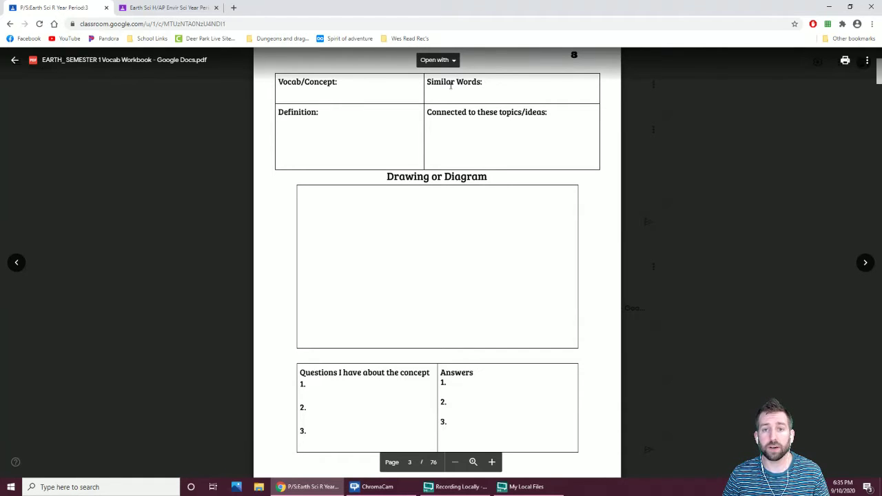
# Return to the APES Vocab Booklet and examine the module and text page fields on page 6.
pyautogui.click(155, 11)
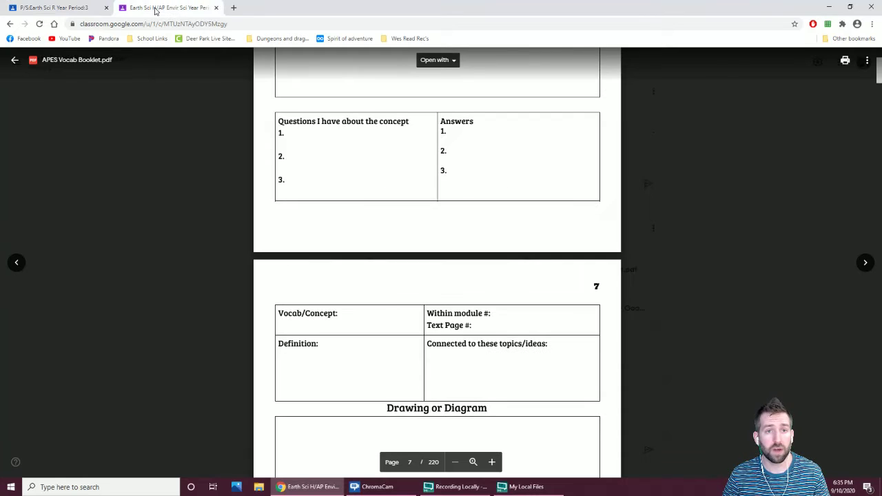
pyautogui.scroll(2, 593, 290)
pyautogui.scroll(4, 590, 301)
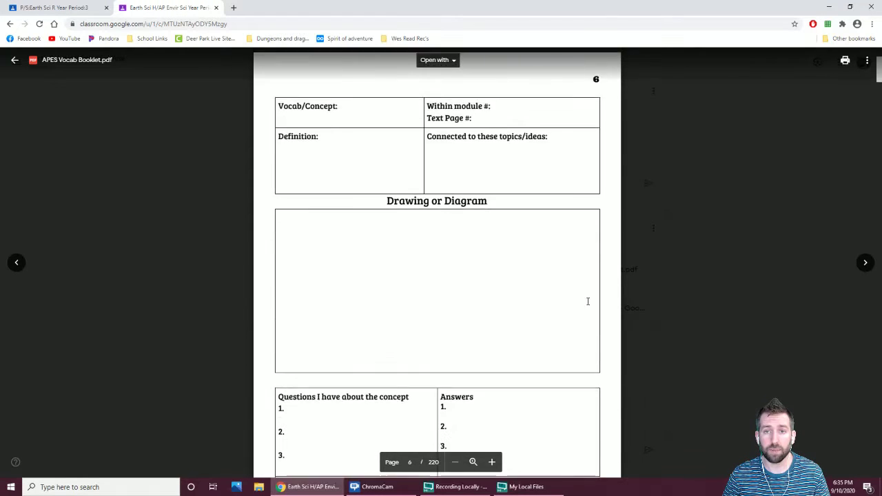
pyautogui.scroll(-1, 544, 245)
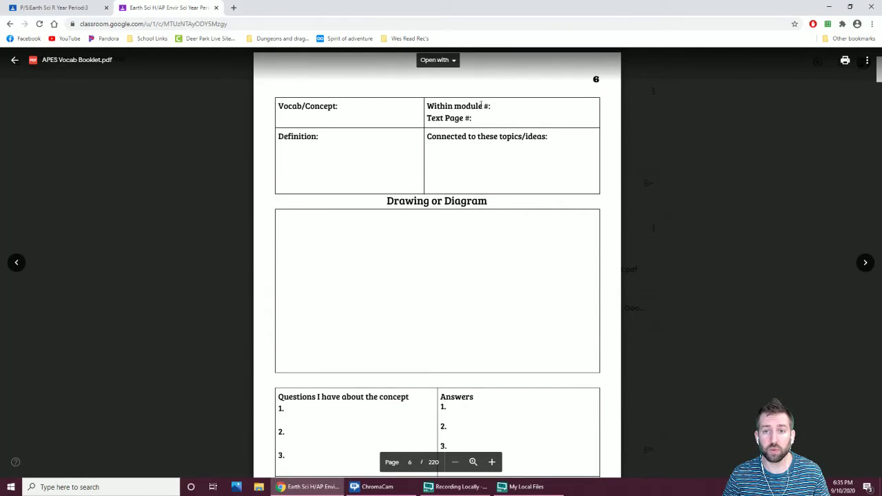
# Review the Earth Semester 1 workbook's vocab template page again and return to its cover page.
pyautogui.click(52, 8)
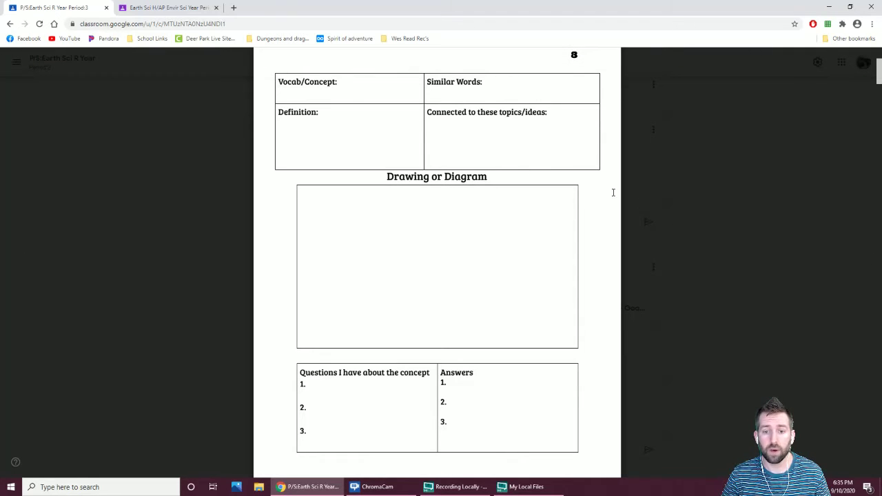
pyautogui.scroll(1, 609, 196)
pyautogui.scroll(-1, 604, 201)
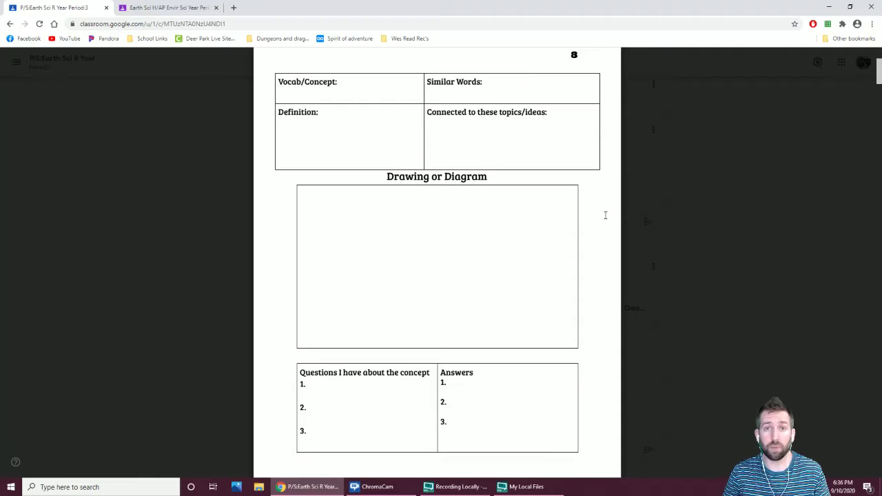
pyautogui.scroll(5, 600, 227)
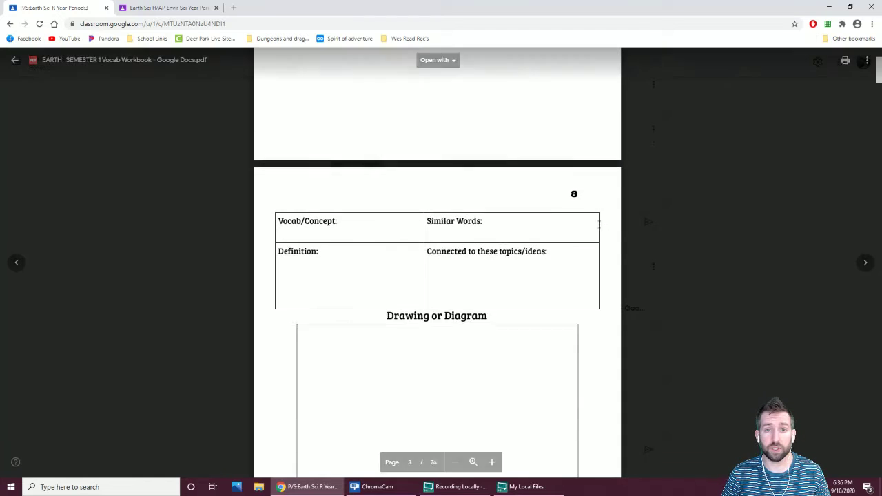
pyautogui.scroll(3, 589, 243)
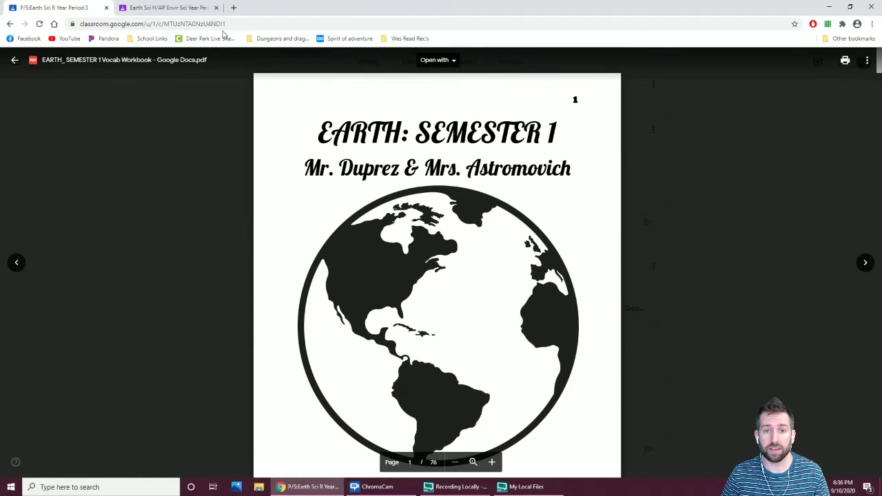
# Compare the cover pages of the APES Vocab Booklet and the Earth Semester 1 workbook.
pyautogui.click(165, 8)
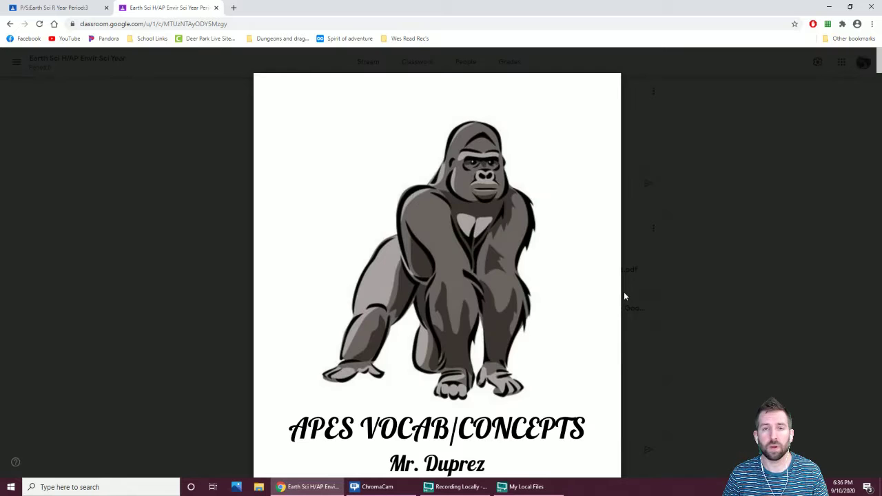
pyautogui.click(52, 8)
pyautogui.click(169, 9)
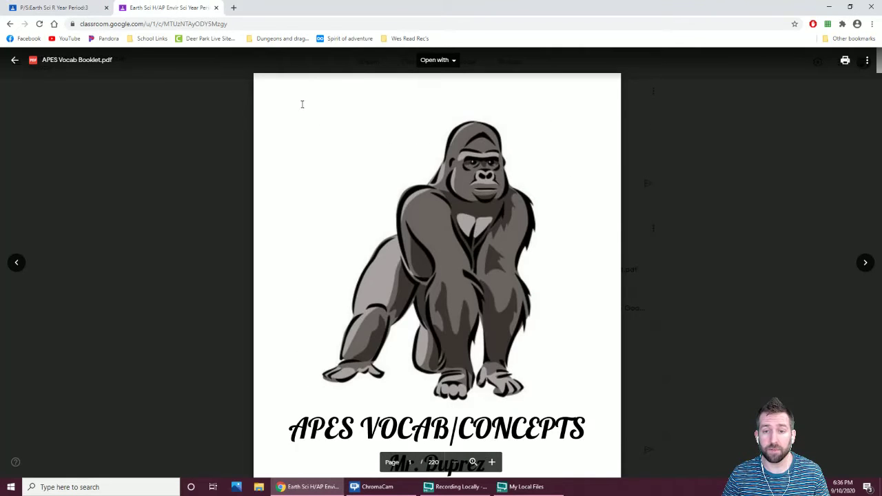
# Open the Earth Semester 1 Vocab Workbook in Kami for annotation and go to the vocab template on page 3.
pyautogui.click(75, 9)
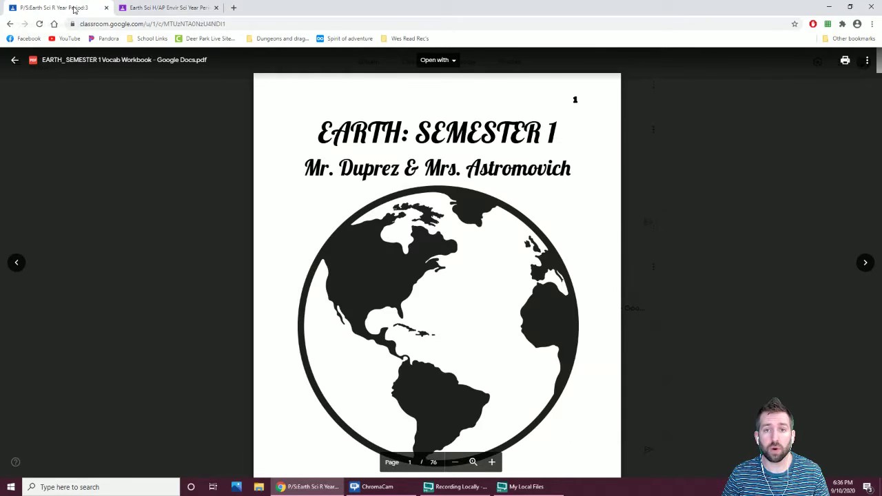
pyautogui.click(452, 60)
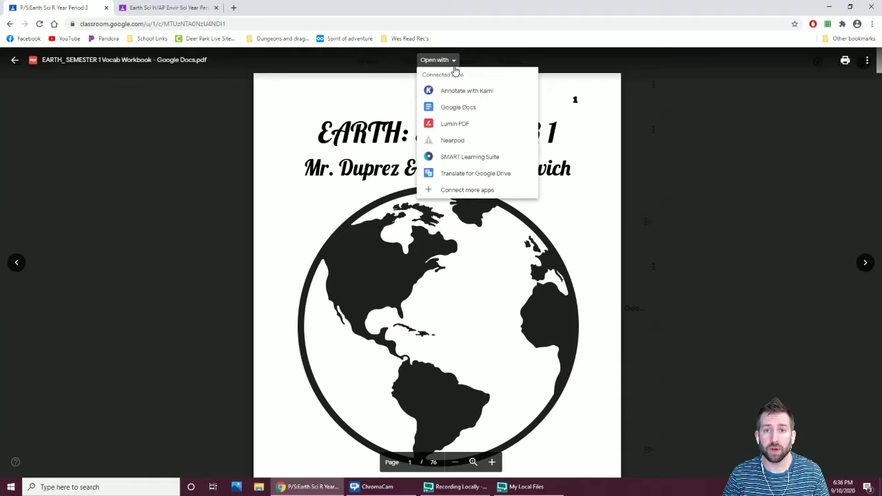
pyautogui.click(474, 99)
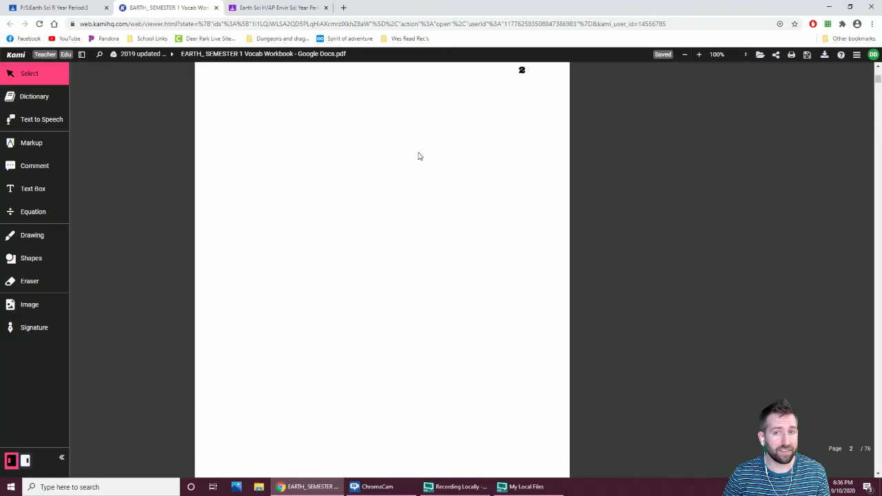
pyautogui.scroll(-5, 423, 170)
pyautogui.scroll(-2, 423, 170)
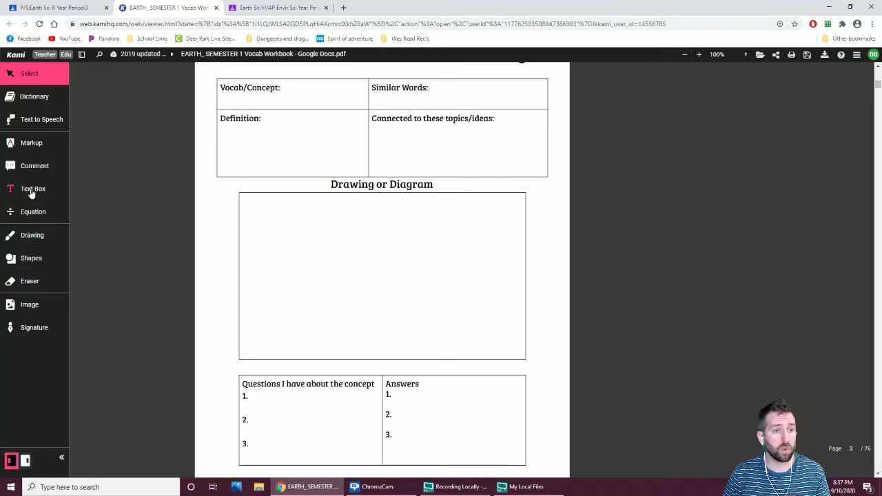
# Add a text box spanning the Vocab/Concept cell on page 3 and enter "Atmosphere" in it.
pyautogui.click(31, 191)
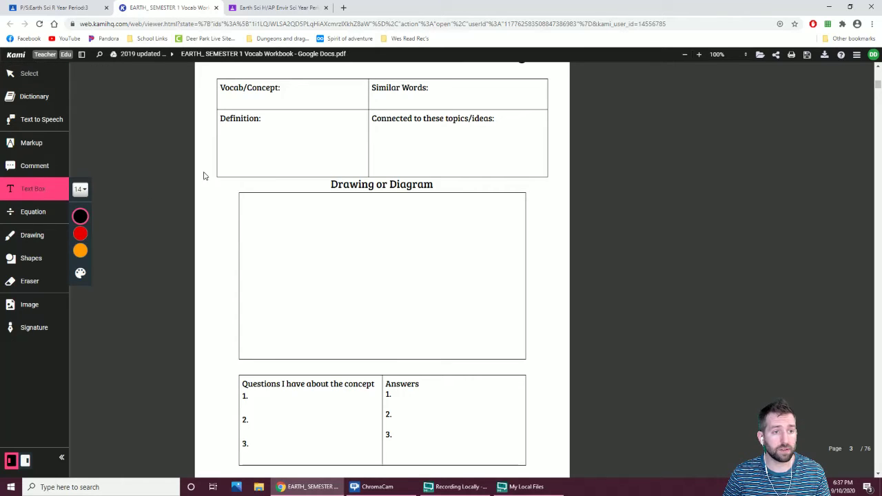
pyautogui.click(228, 95)
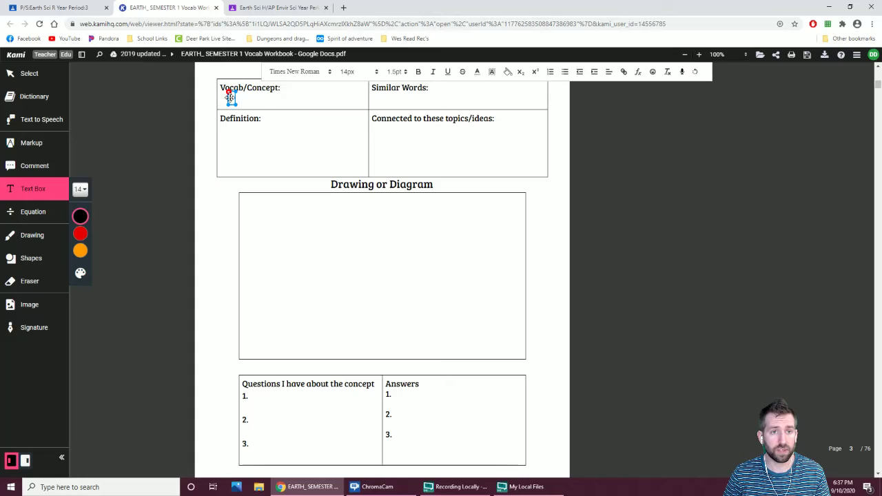
pyautogui.moveTo(235, 105); pyautogui.dragTo(362, 106)
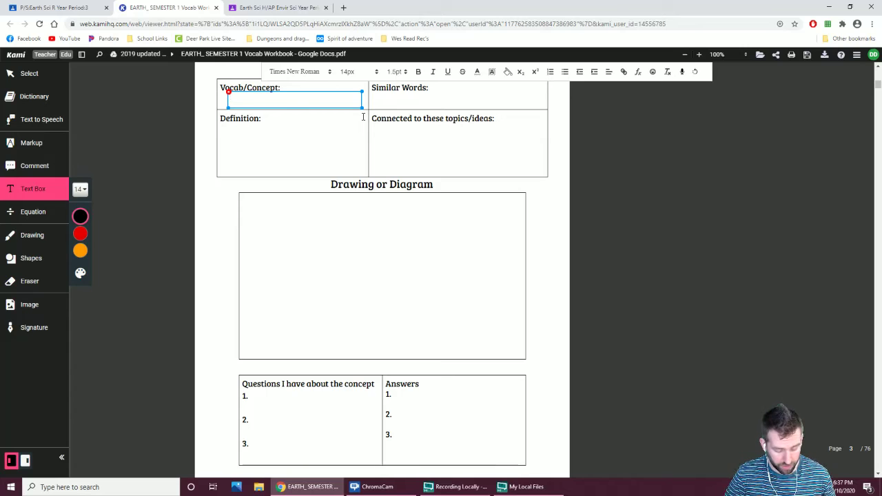
pyautogui.write('Atmosphere')
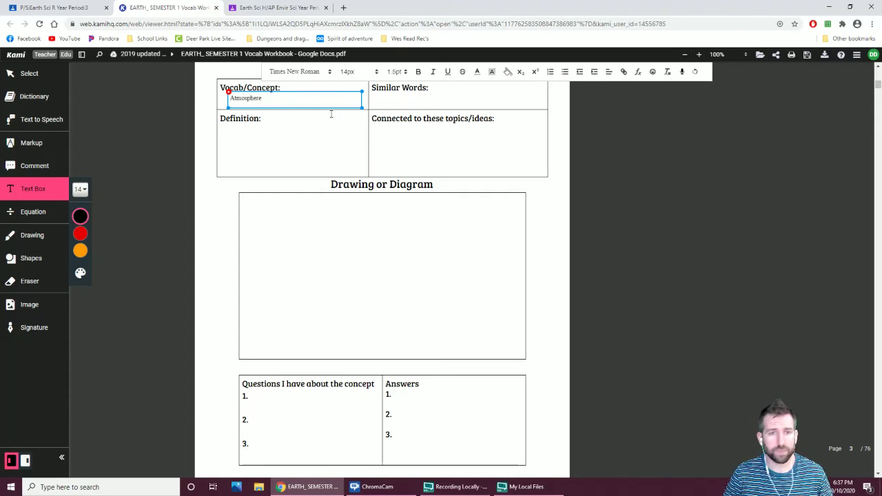
# Format the word "Atmosphere" in the Vocab/Concept cell as 24px bold text.
pyautogui.moveTo(264, 100); pyautogui.dragTo(222, 100)
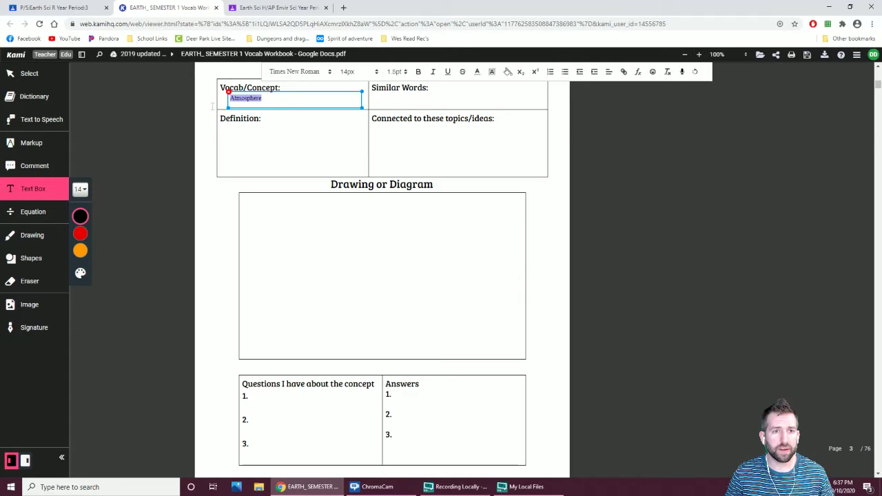
pyautogui.click(378, 72)
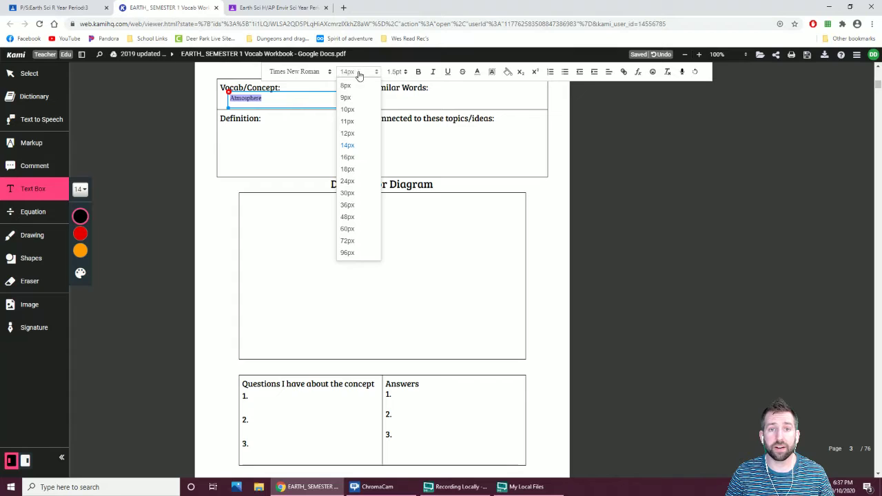
pyautogui.click(351, 181)
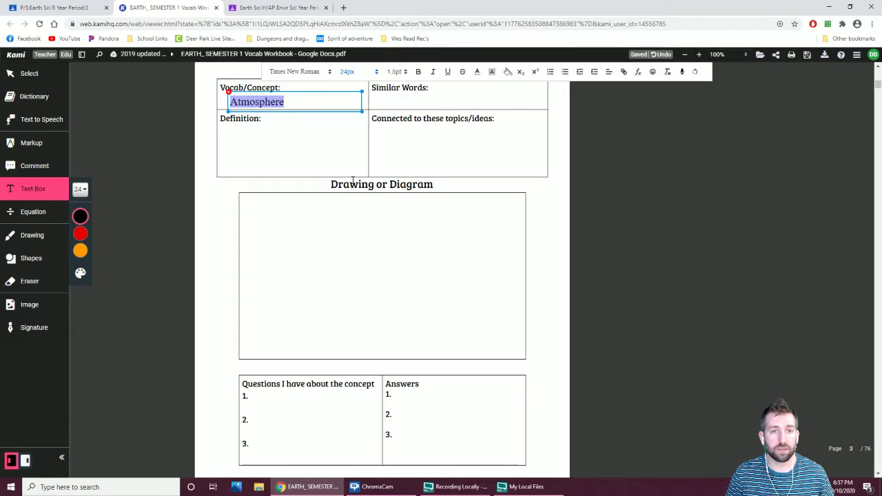
pyautogui.click(418, 72)
pyautogui.click(310, 143)
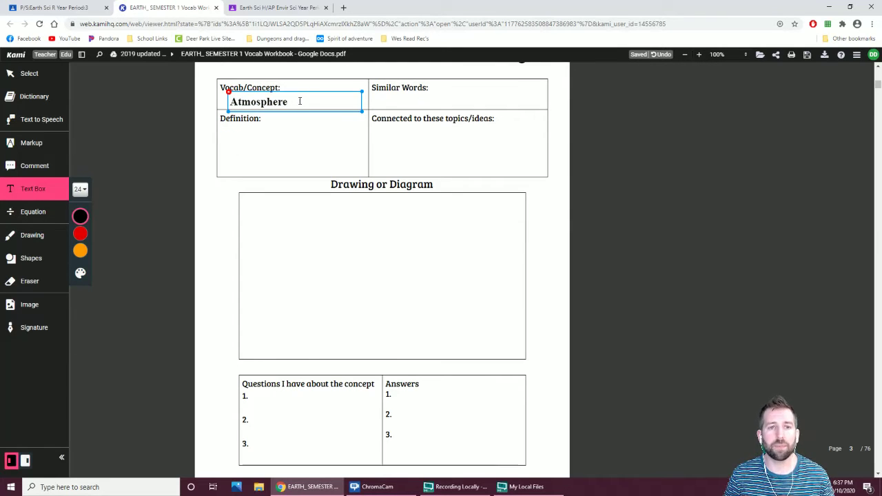
# Add a text box spanning the Similar Words cell on page 3 and enter "Air, Gasses" in it.
pyautogui.click(421, 104)
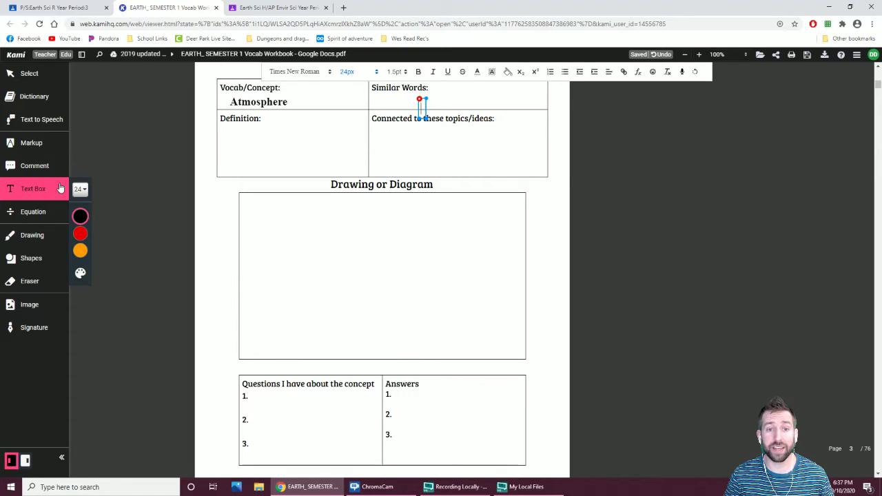
pyautogui.moveTo(420, 112); pyautogui.dragTo(535, 111)
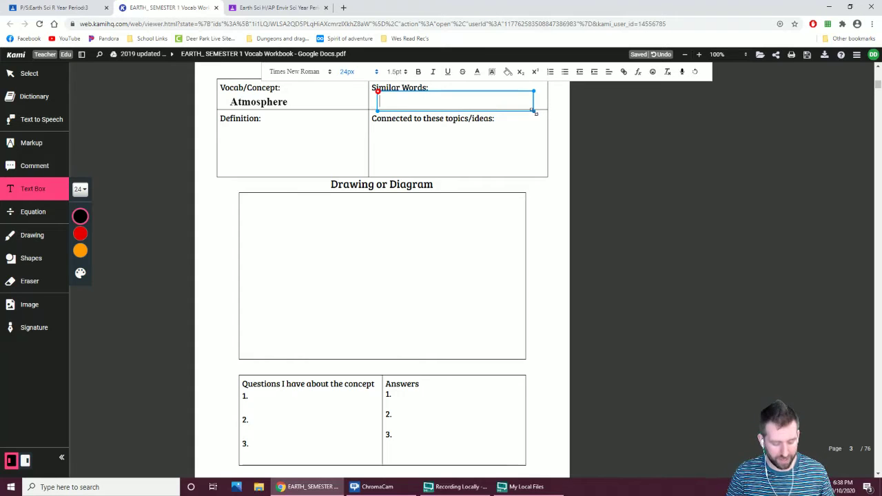
pyautogui.write('Air, G')
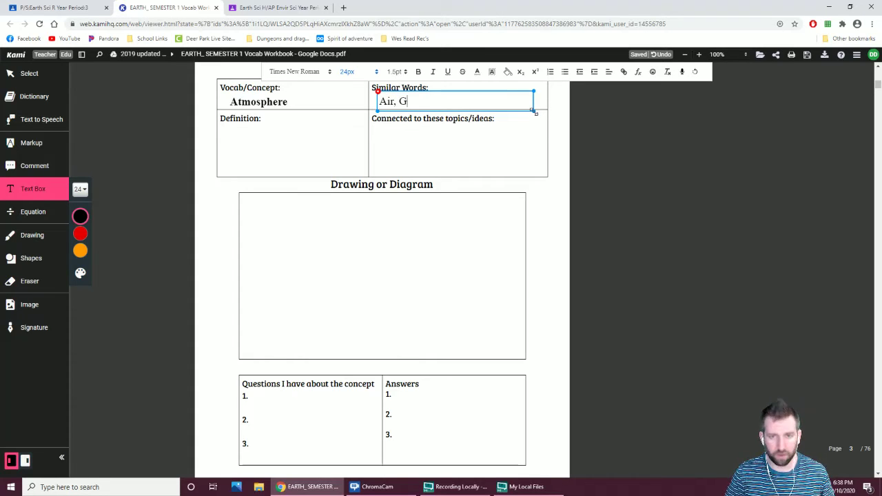
pyautogui.write('asses')
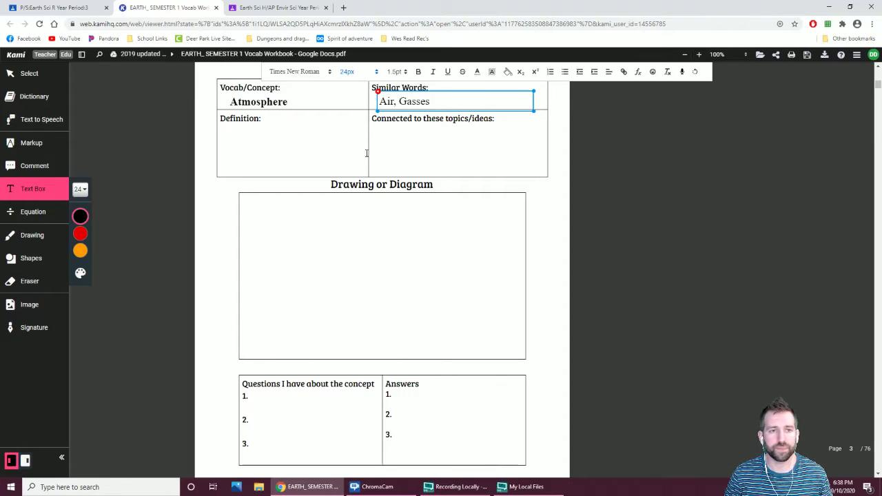
# Add an empty text box in the Definition cell, enlarge it to fill the cell and align it just below the heading.
pyautogui.click(235, 135)
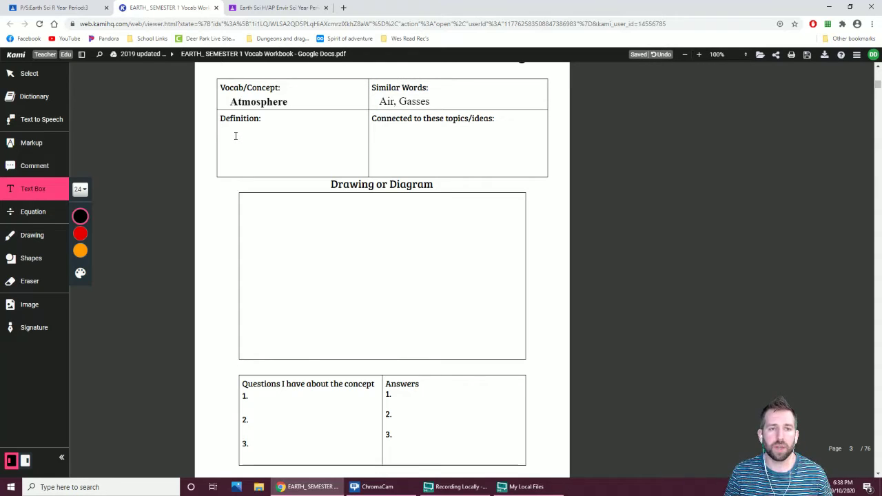
pyautogui.click(234, 136)
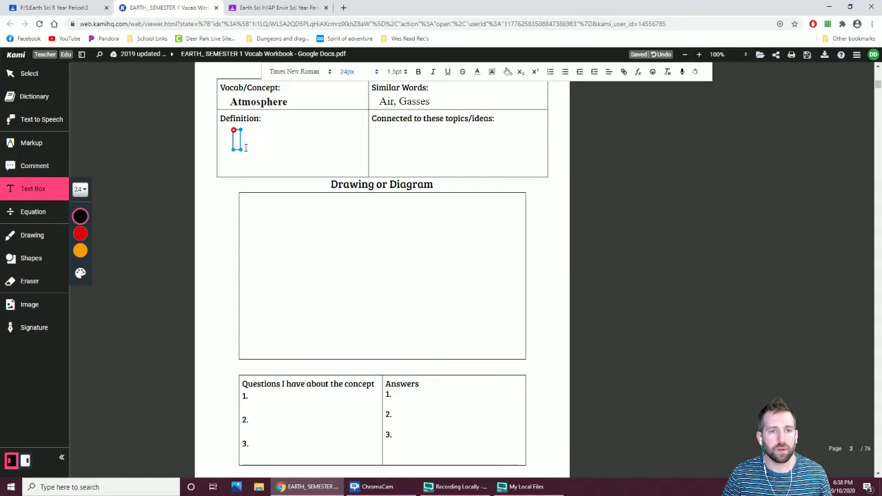
pyautogui.moveTo(241, 151); pyautogui.dragTo(305, 152)
pyautogui.moveTo(359, 174); pyautogui.dragTo(364, 177)
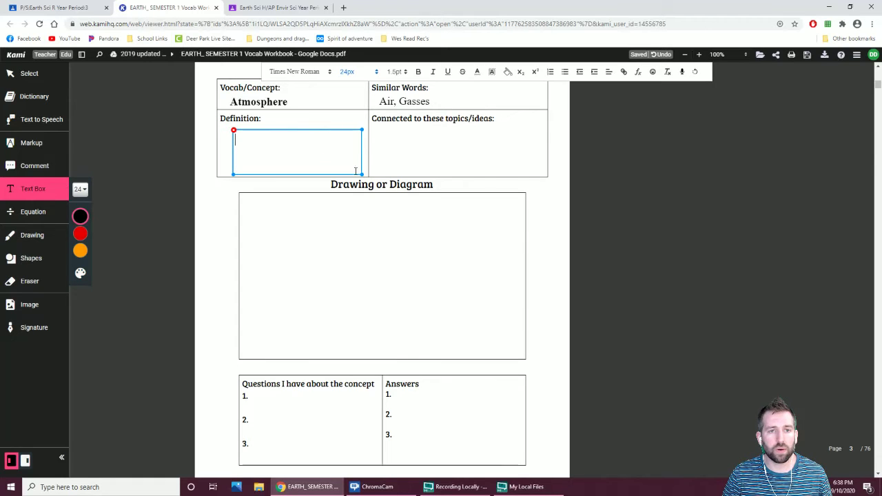
pyautogui.moveTo(305, 131); pyautogui.dragTo(293, 126)
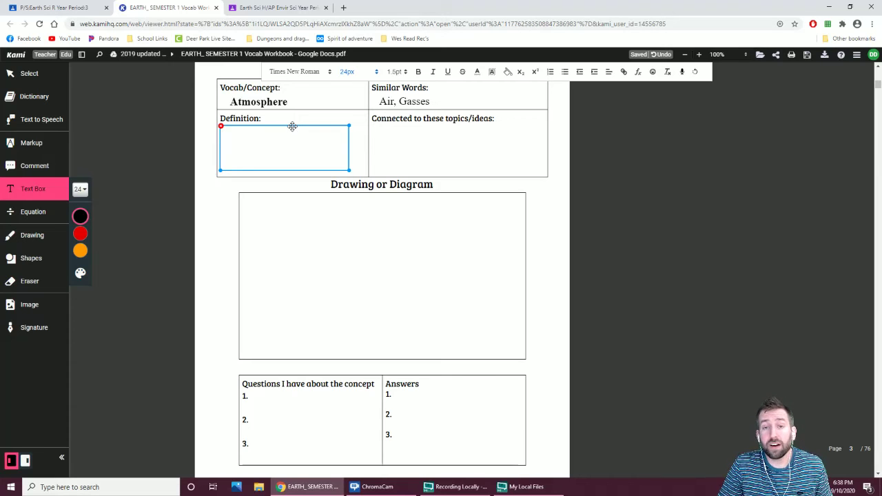
# Search Google for "atmosphere definition" in a new browser tab and copy the first dictionary definition.
pyautogui.click(344, 9)
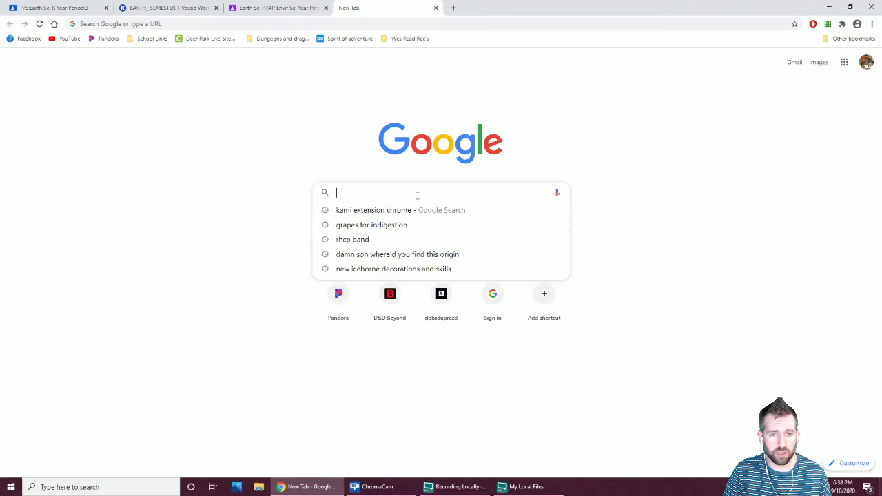
pyautogui.write('atmosphere')
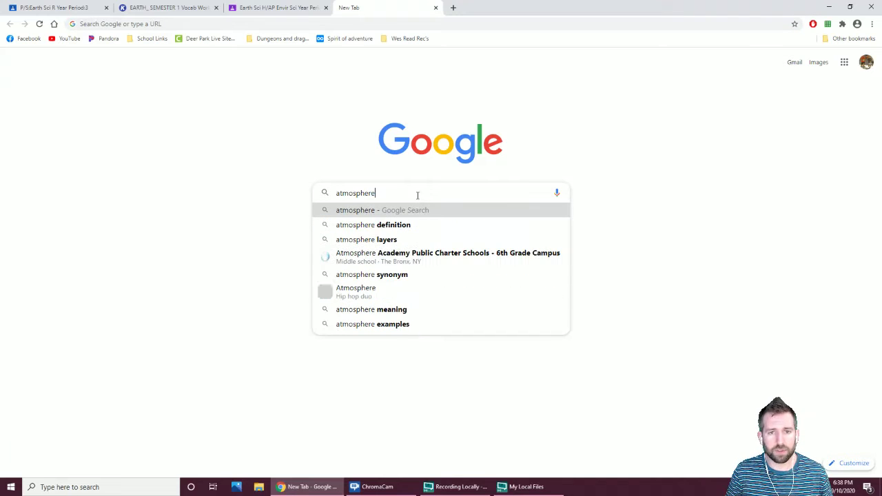
pyautogui.click(408, 230)
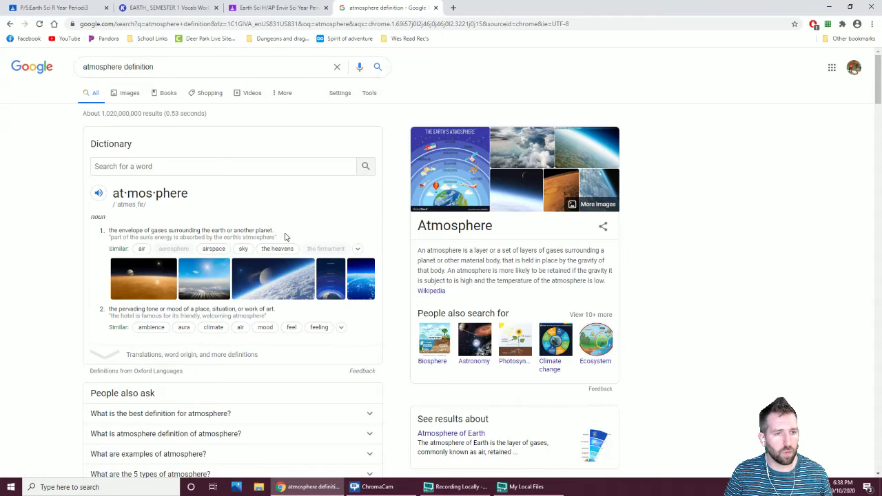
pyautogui.moveTo(109, 230); pyautogui.dragTo(278, 231)
pyautogui.hotkey('ctrl', 'c')
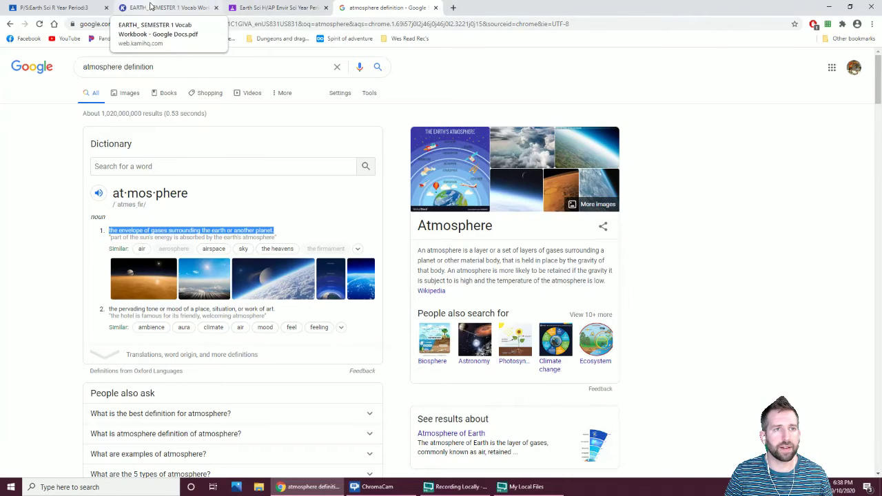
# Paste the copied definition into the Definition text box in Kami and capitalise its first word to "The".
pyautogui.click(171, 7)
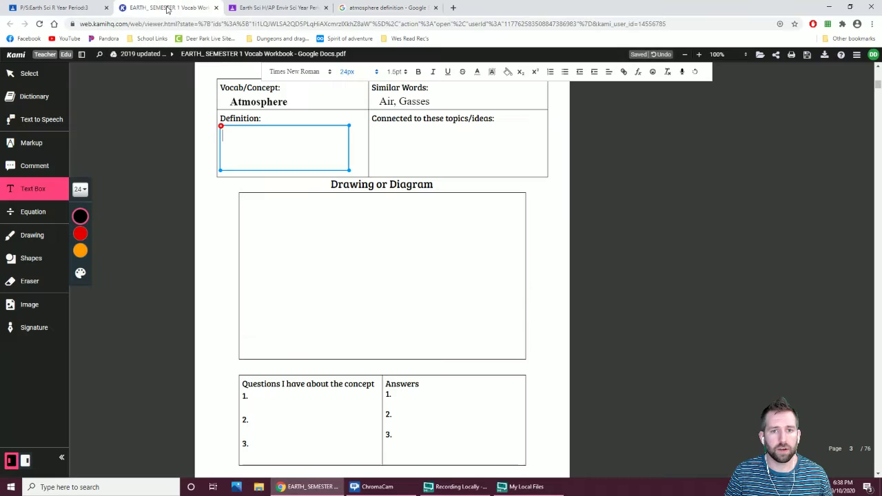
pyautogui.rightClick(265, 144)
pyautogui.click(298, 212)
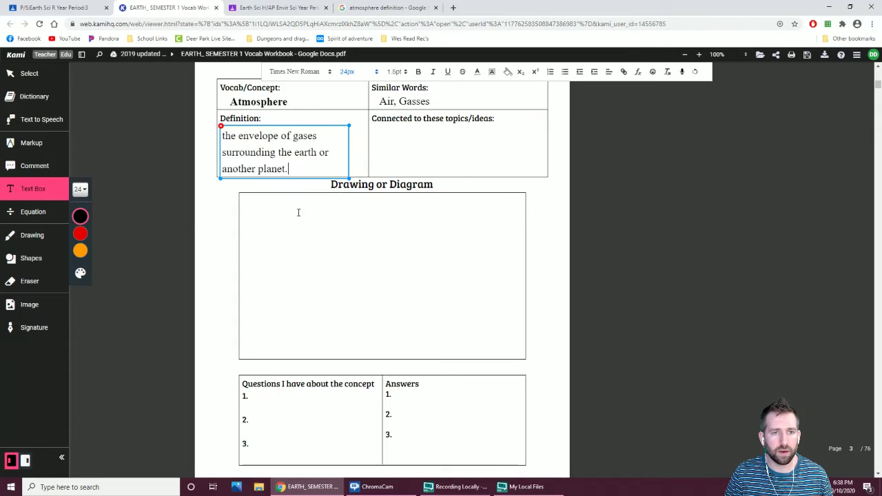
pyautogui.click(225, 136)
pyautogui.press('BackSpace')
pyautogui.write('T')
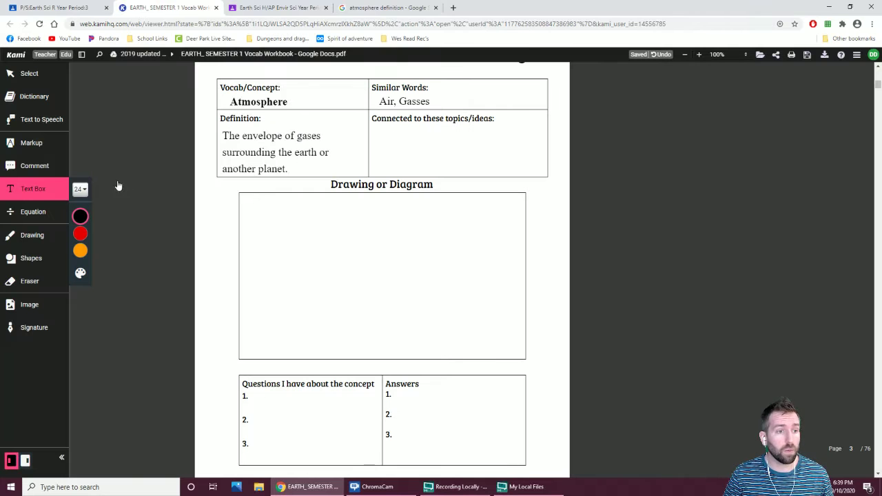
# Fill the "Connected to these topics/ideas" cell with a text box listing "Space", "Weather" and "Layers of the Earth" on separate lines, fitted inside the cell.
pyautogui.click(372, 131)
pyautogui.moveTo(377, 147); pyautogui.dragTo(535, 174)
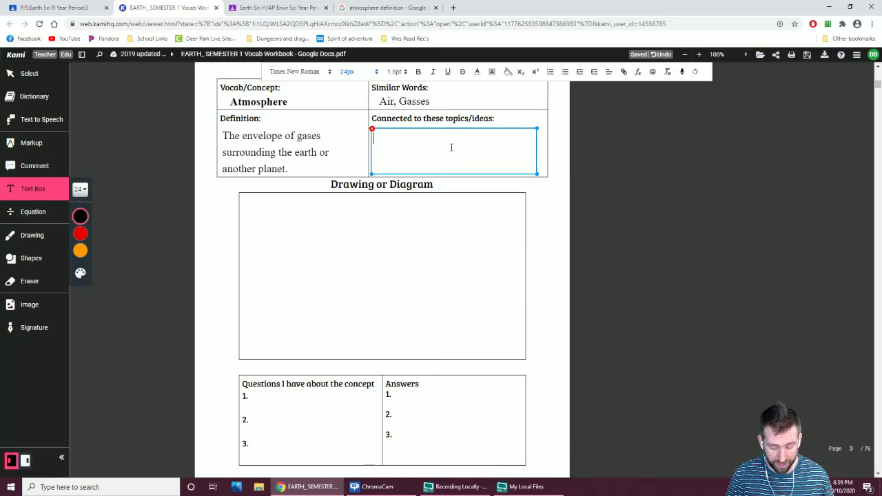
pyautogui.write('Spac')
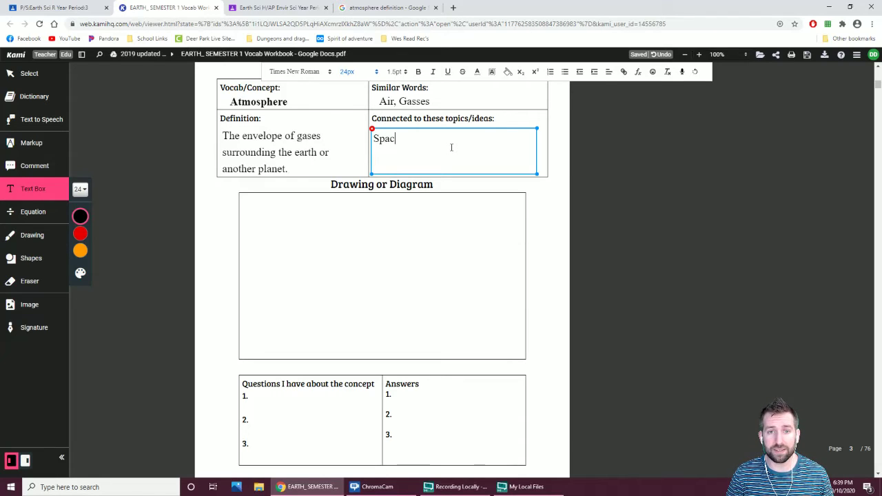
pyautogui.write('e Weather')
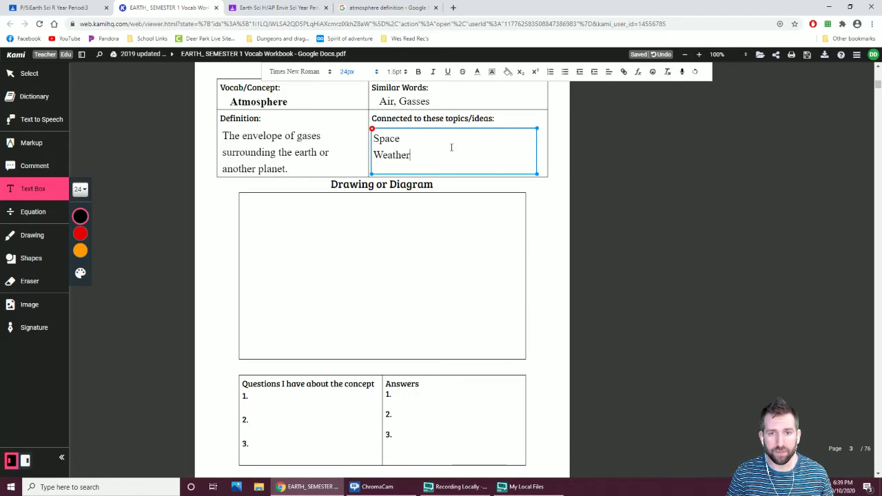
pyautogui.press('Return')
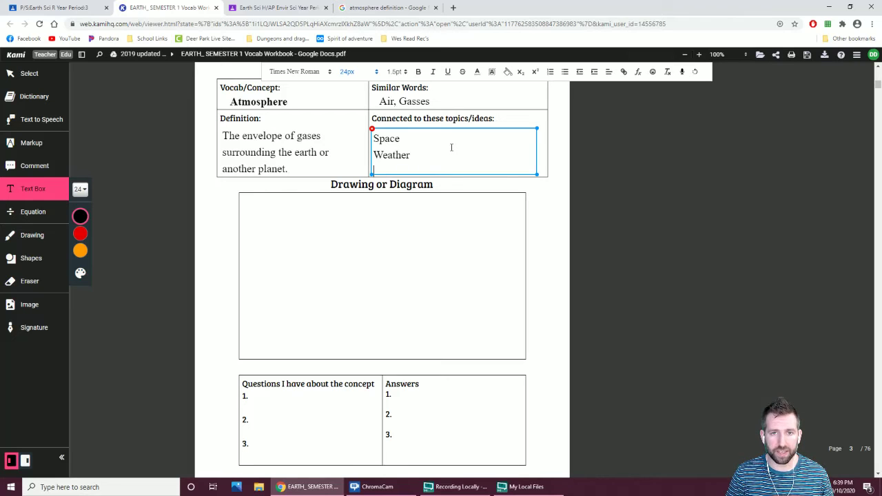
pyautogui.write('Layers of ')
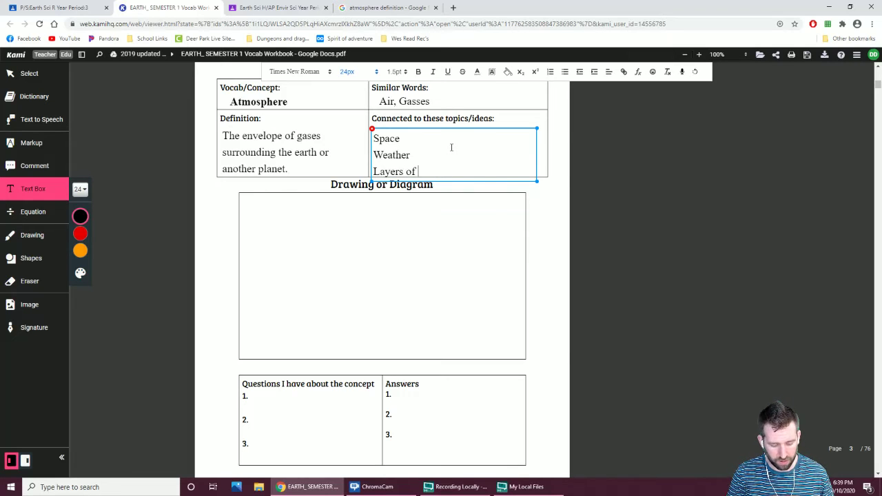
pyautogui.write('the Earth')
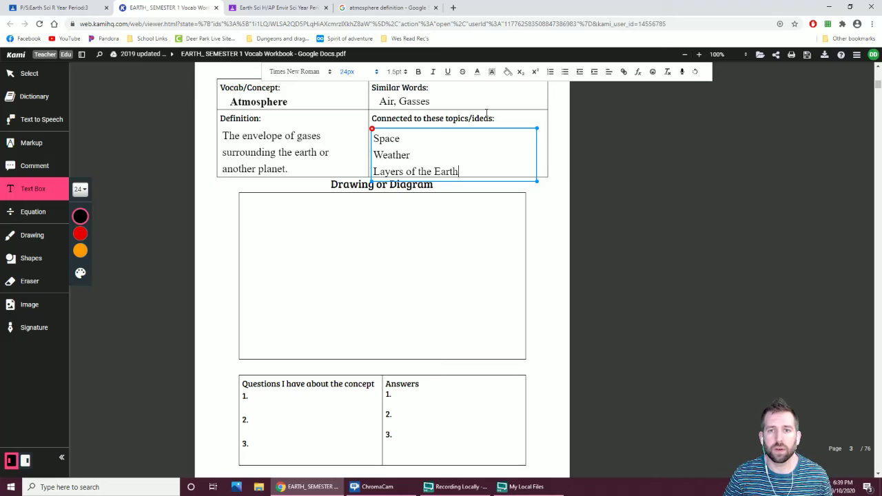
pyautogui.moveTo(473, 128)
pyautogui.mouseDown()
pyautogui.moveTo(474, 117)
pyautogui.moveTo(472, 124)
pyautogui.mouseUp()
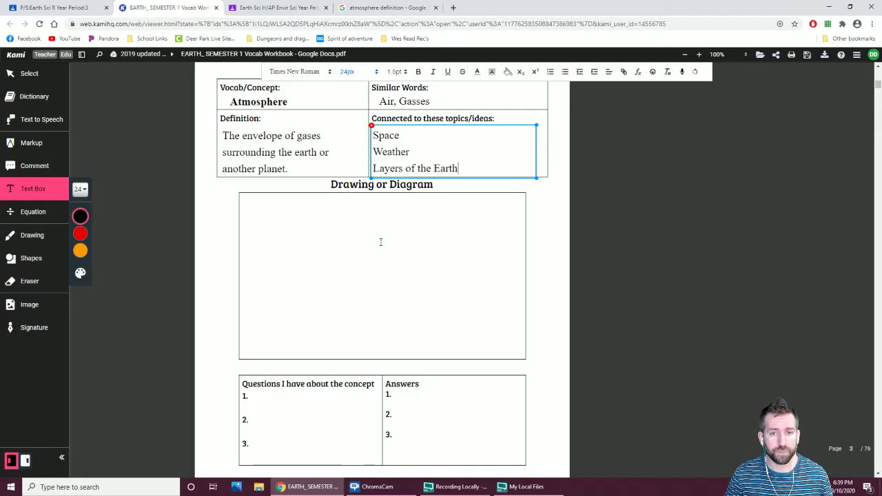
pyautogui.click(268, 209)
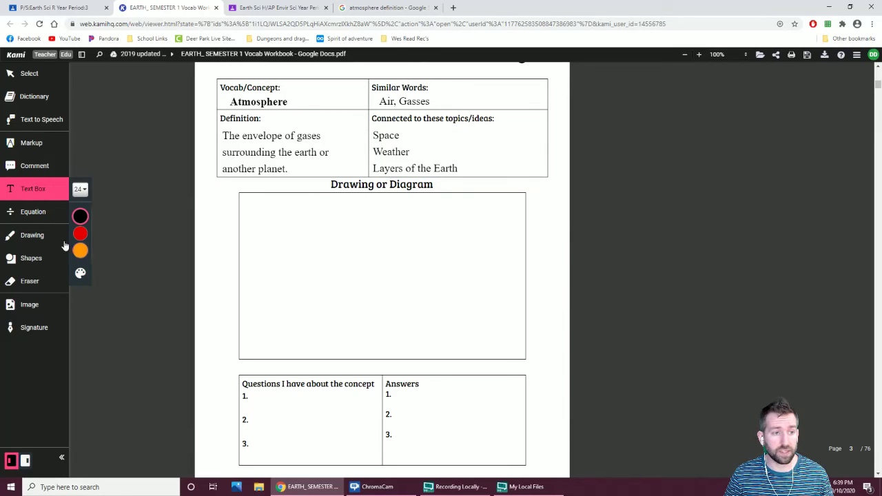
# Look at the freehand Drawing tool options, and choose the circle shape for the Drawing or Diagram area.
pyautogui.click(28, 235)
pyautogui.moveTo(82, 304)
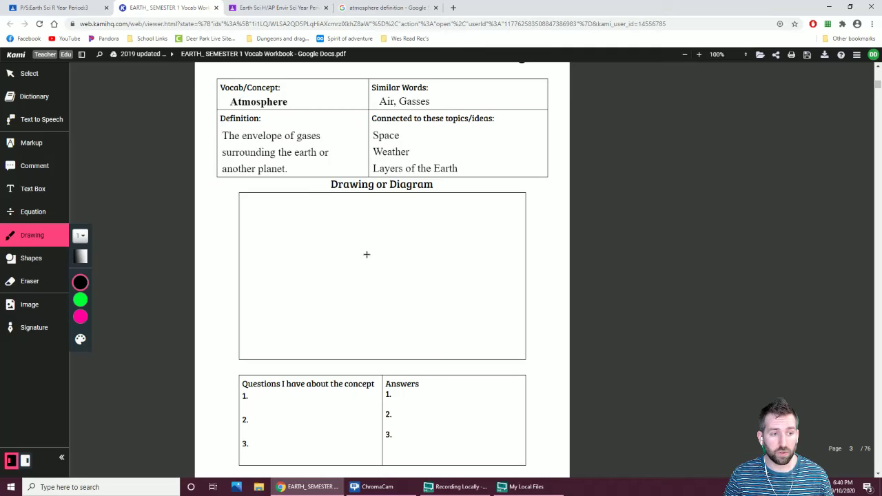
pyautogui.click(27, 259)
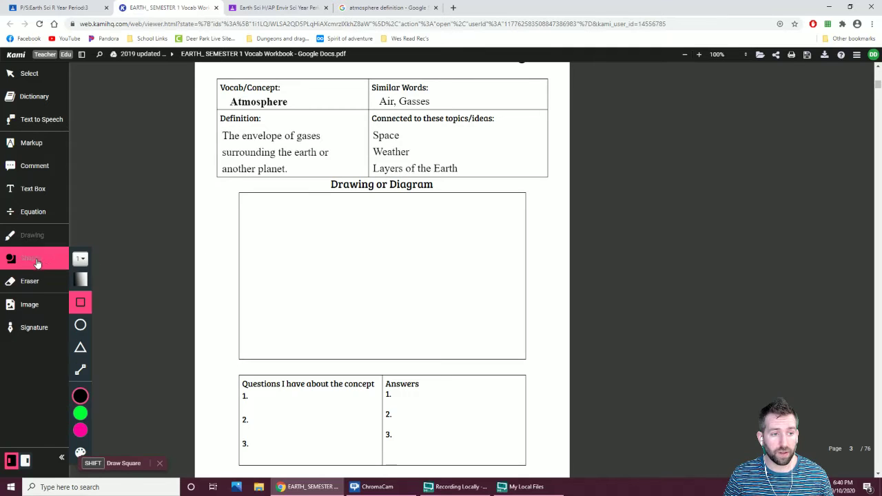
pyautogui.click(81, 327)
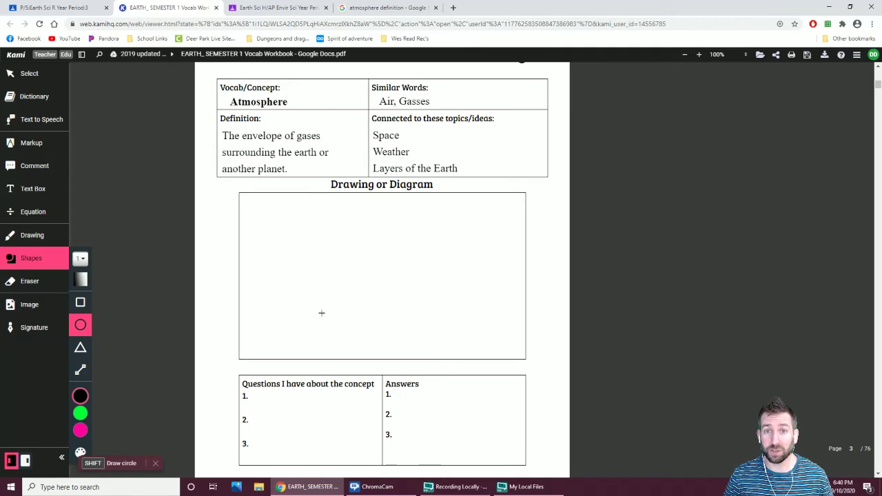